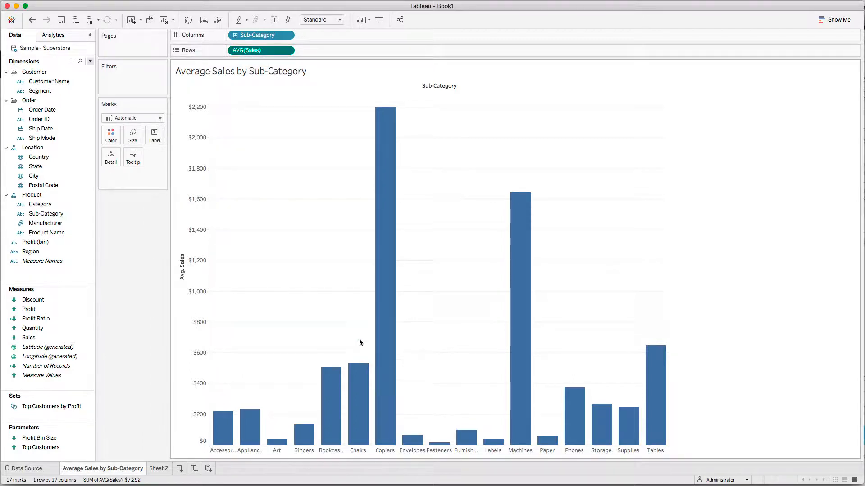
Step: Inspect the Copiers, Machines and Paper bars, and add an average line to the average sales by sub-category chart
mouse_move(374, 277)
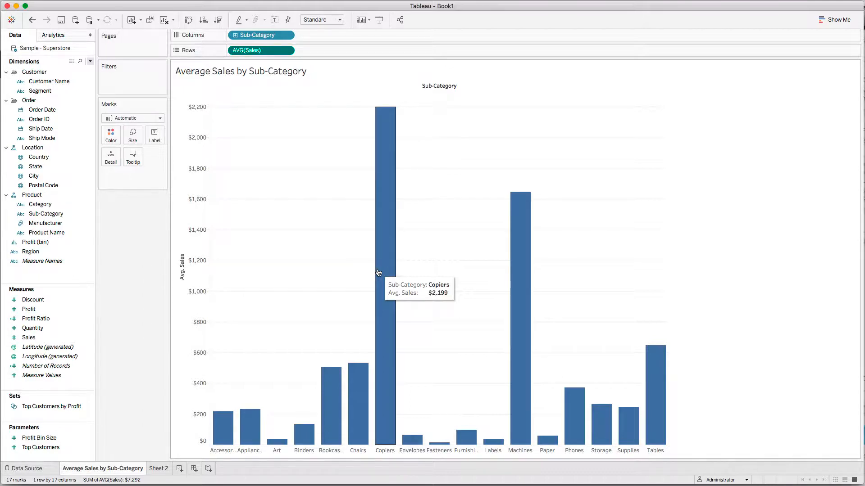
mouse_move(523, 273)
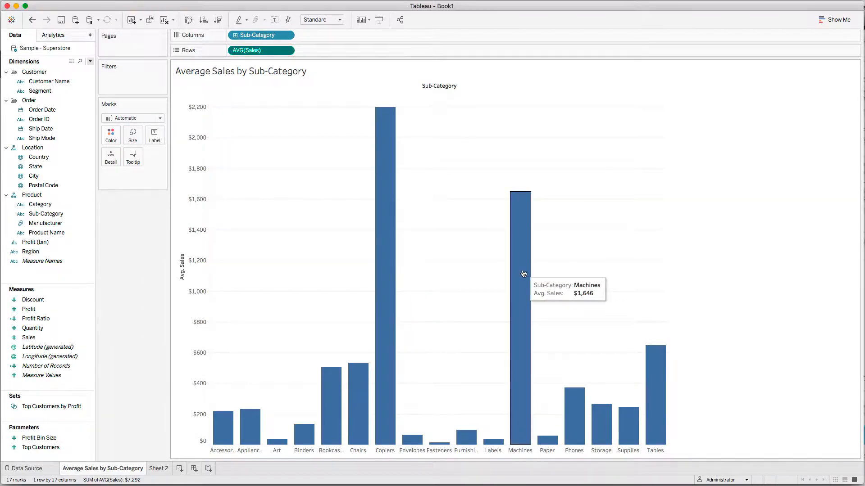
mouse_move(549, 443)
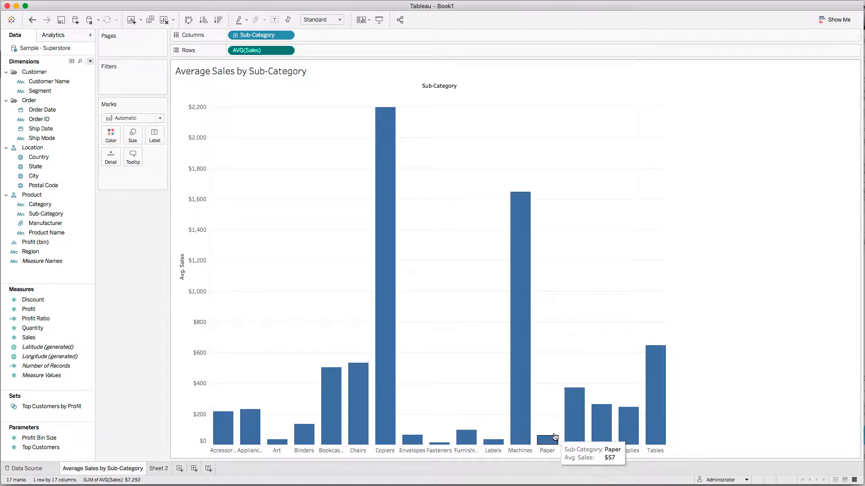
click(58, 38)
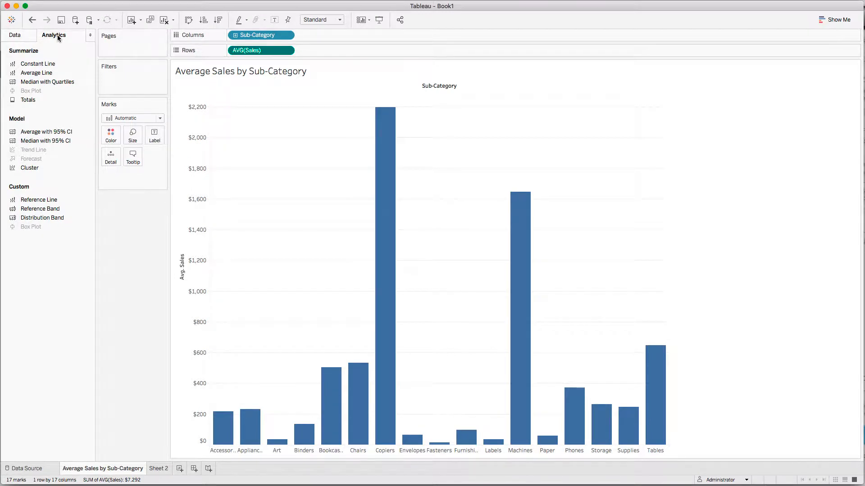
drag(34, 73, 250, 101)
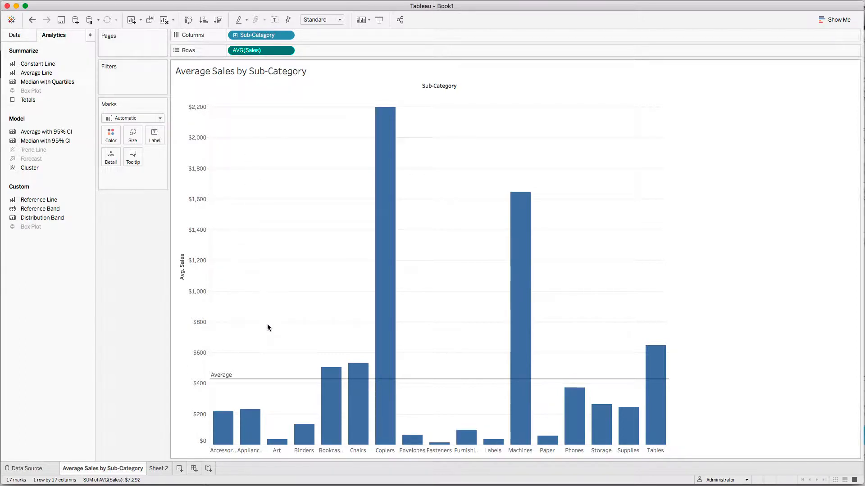
mouse_move(282, 380)
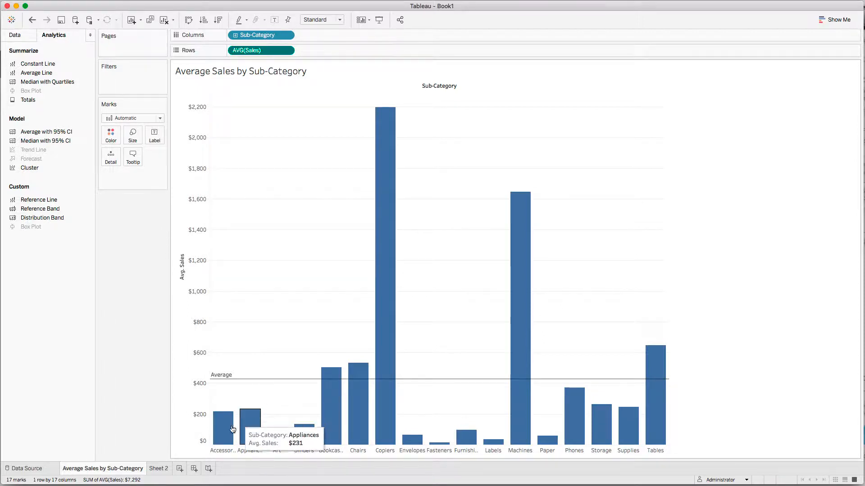
Step: Create a new worksheet that plots Sales on Rows, aggregated as AVG(Sales)
click(179, 468)
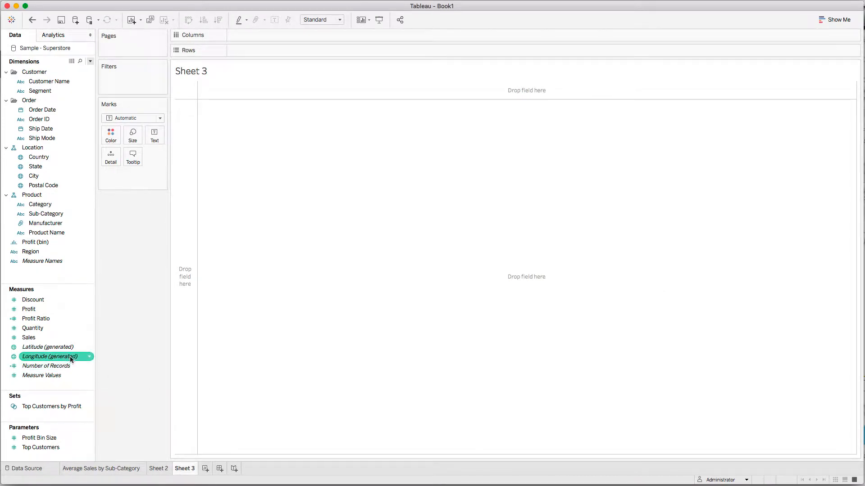
drag(38, 340, 257, 51)
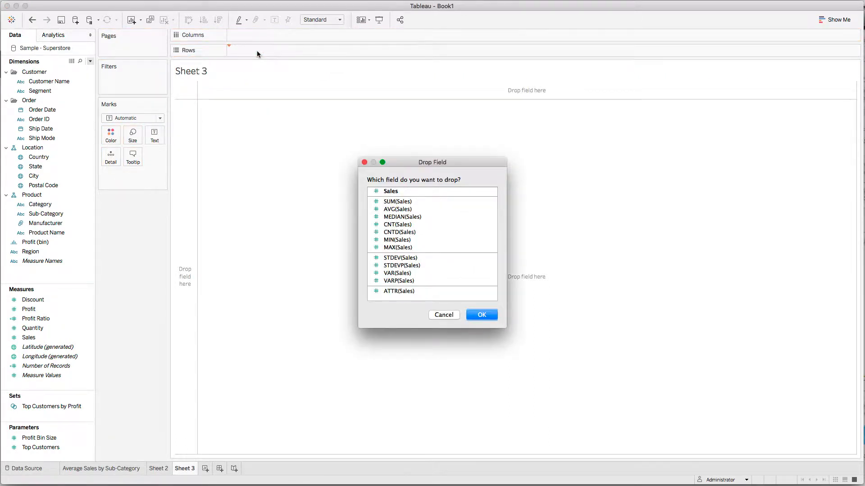
click(388, 210)
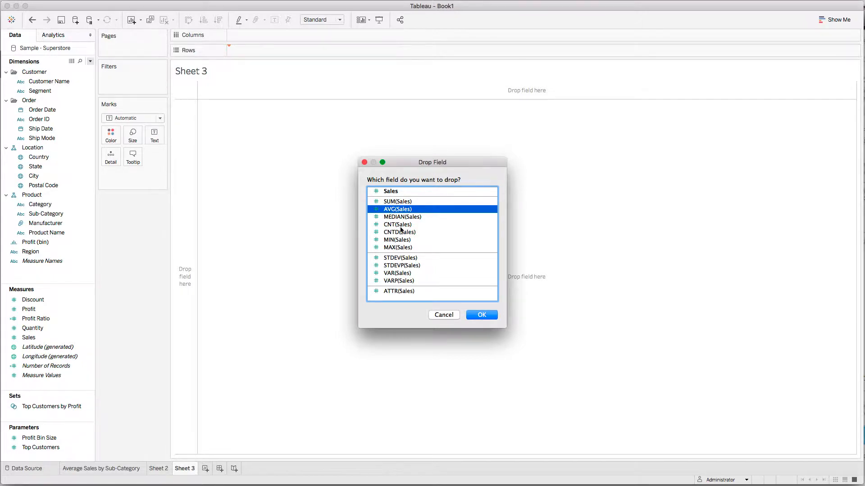
click(475, 316)
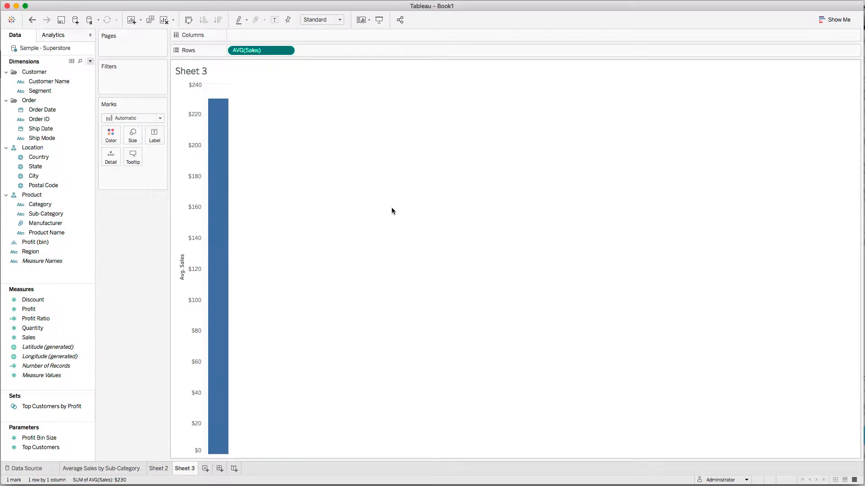
mouse_move(219, 166)
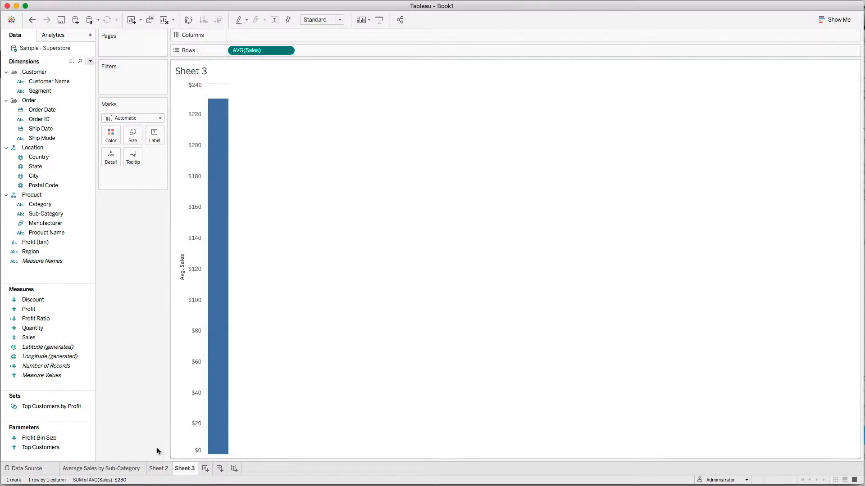
Step: Compare the average line on the Average Sales by Sub-Category sheet with the single average sales bar on Sheet 3
click(100, 469)
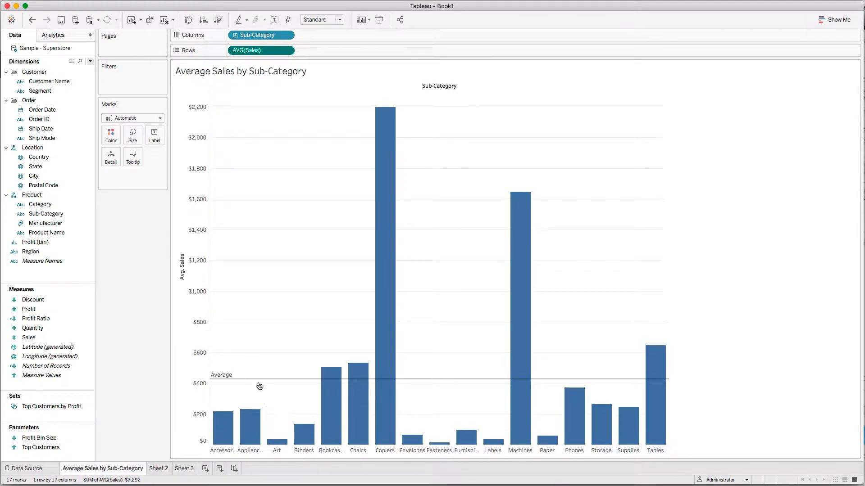
mouse_move(259, 383)
click(184, 469)
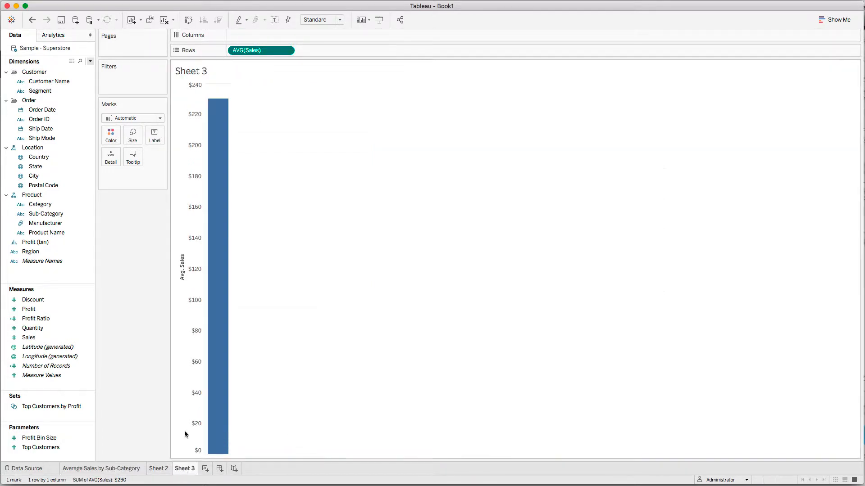
mouse_move(223, 143)
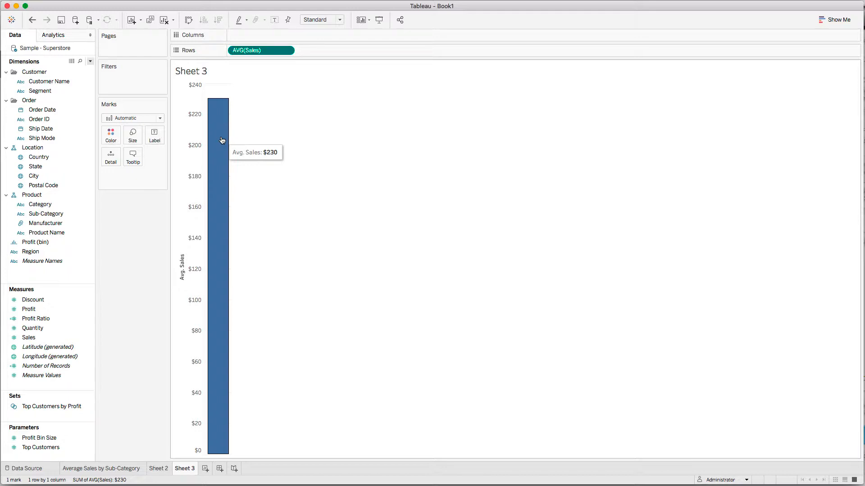
Step: On the Average Sales by Sub-Category sheet, start a new calculated field named Overall Average Sales
click(121, 469)
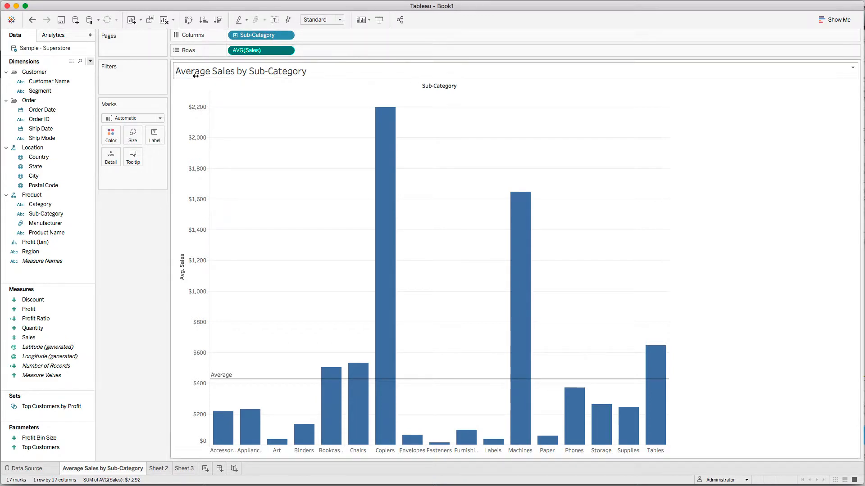
click(91, 61)
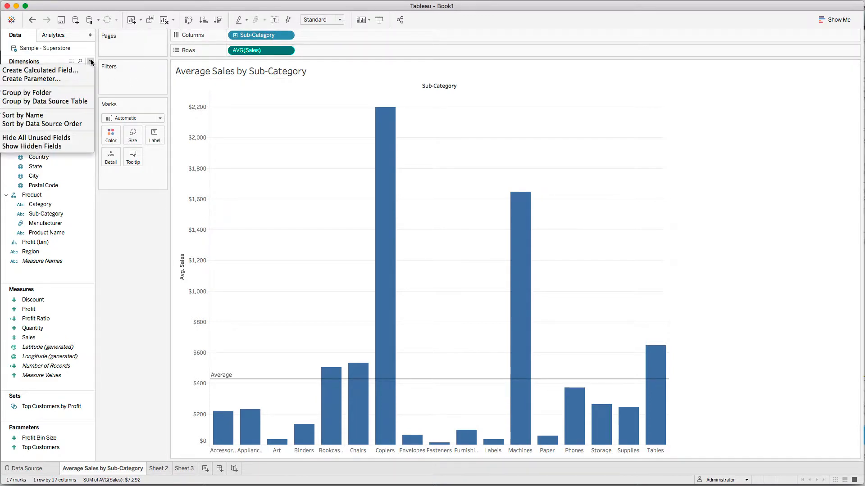
click(71, 71)
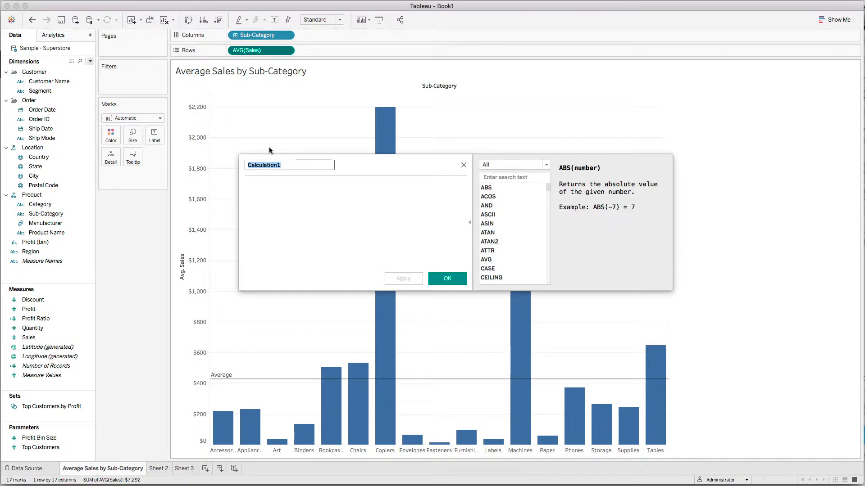
text(Overall Average Sales)
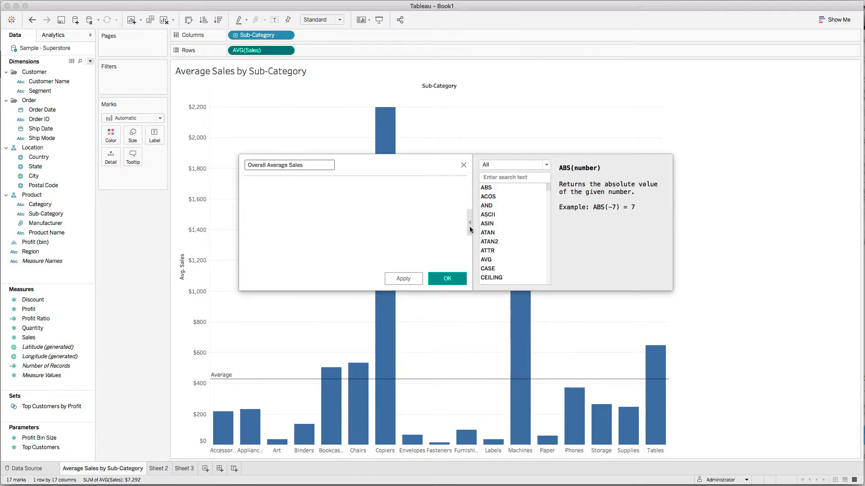
Step: Filter the function list to Aggregate, read the EXCLUDE, FIXED and INCLUDE descriptions, and insert FIXED into the formula
click(547, 165)
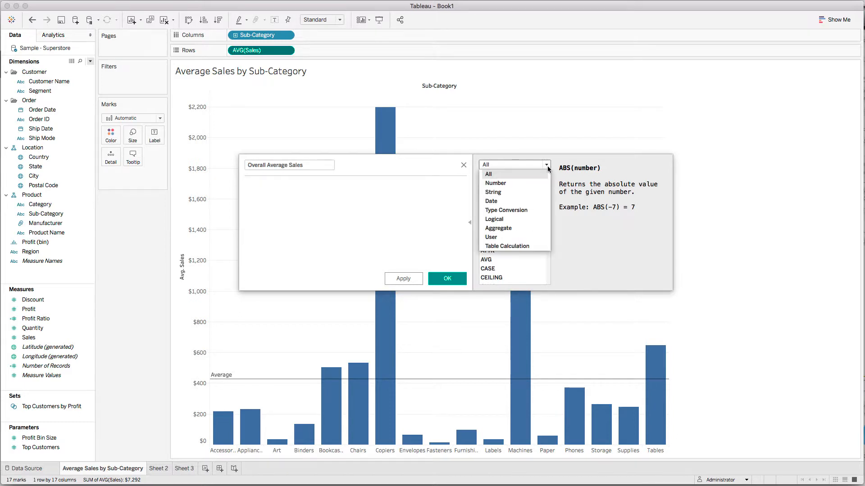
click(510, 229)
scroll(516, 231, down, 3)
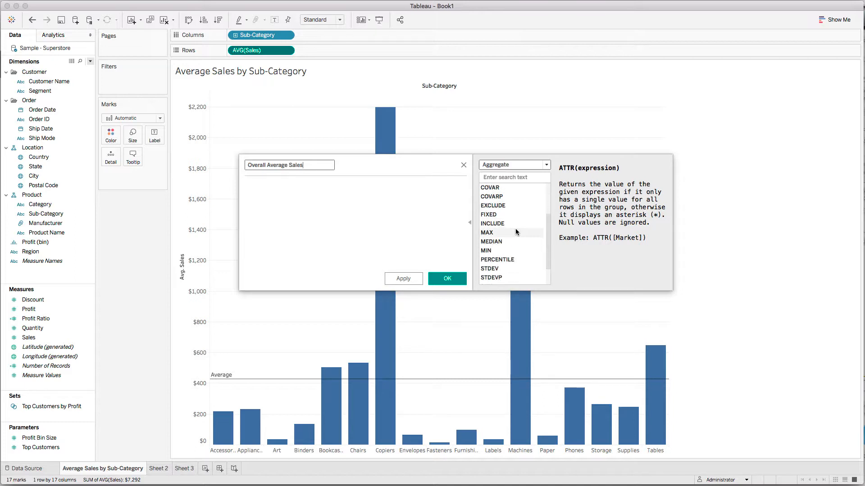
click(492, 207)
click(490, 215)
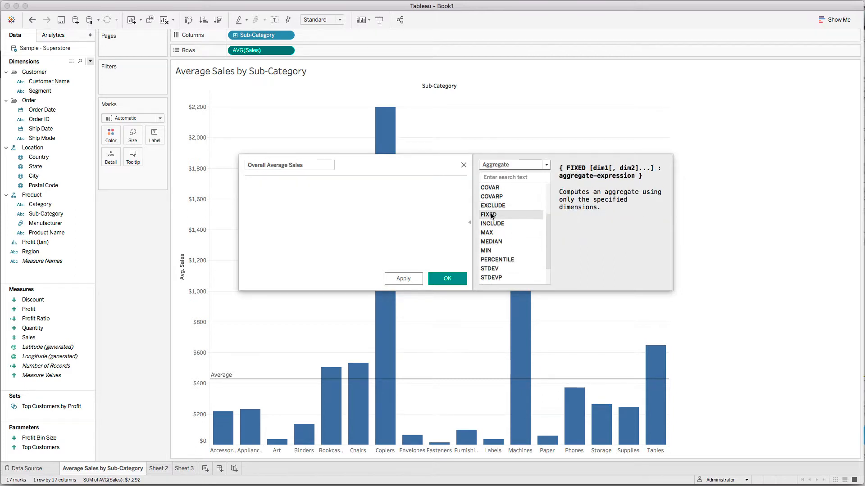
click(492, 225)
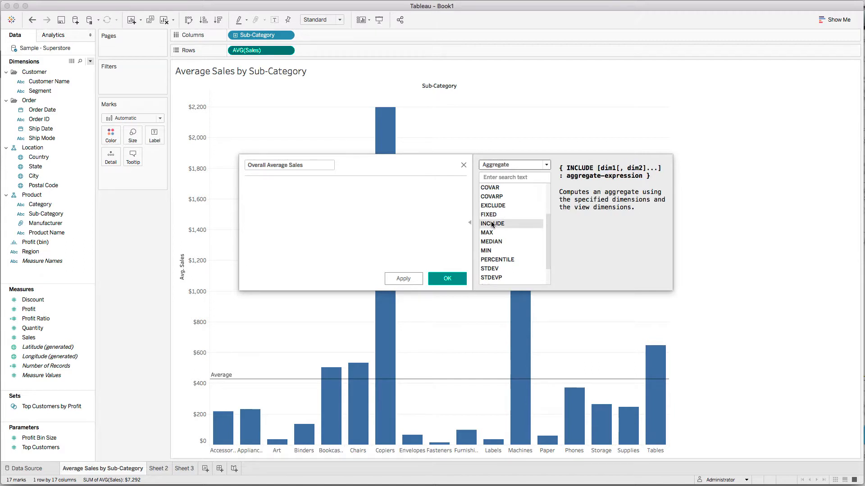
double_click(489, 215)
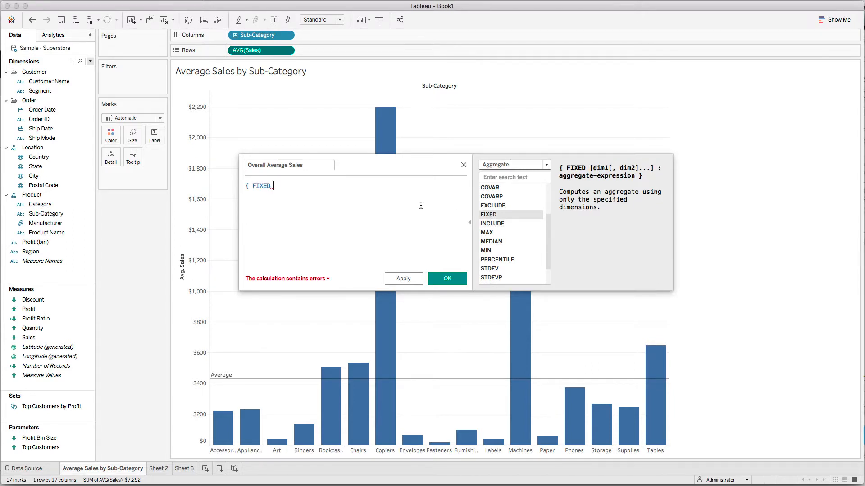
Step: Complete the Overall Average Sales formula as { FIXED : AVG([Sales])} and save the calculated field
text(:)
text(AV)
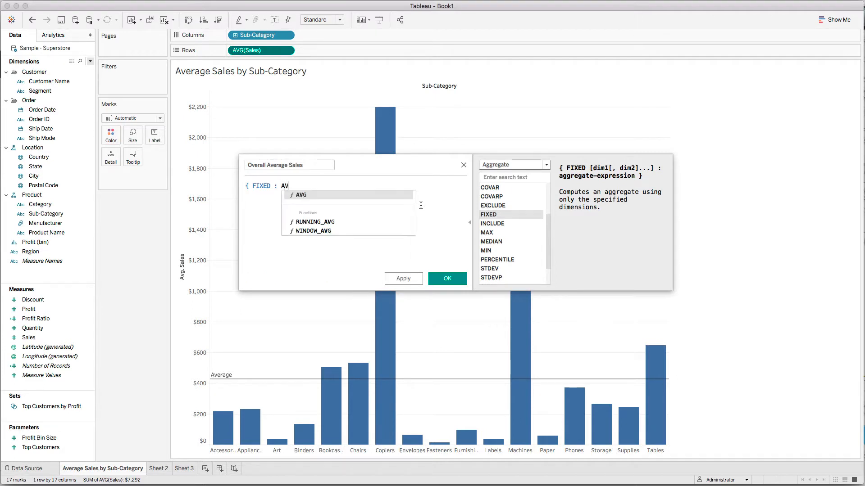
text(G([S)
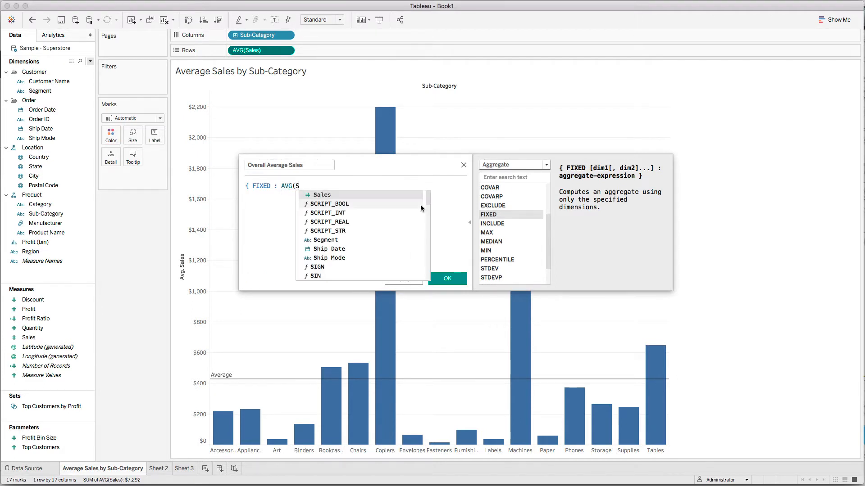
key(Return)
text())
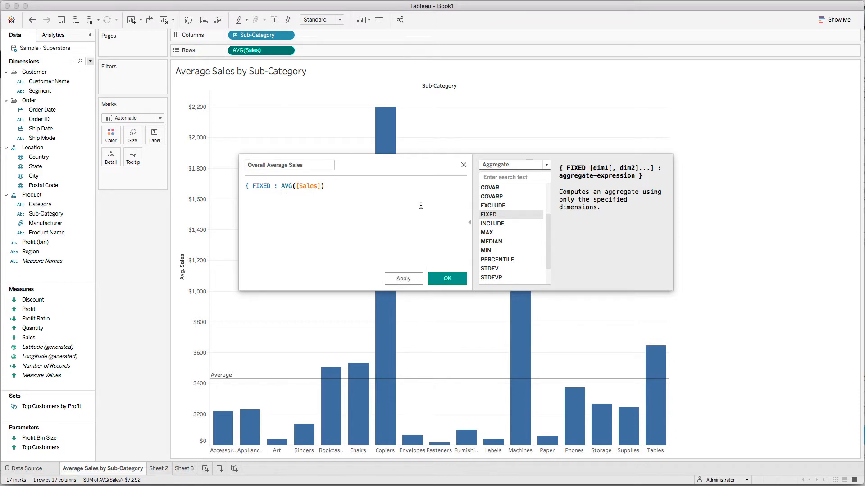
text(})
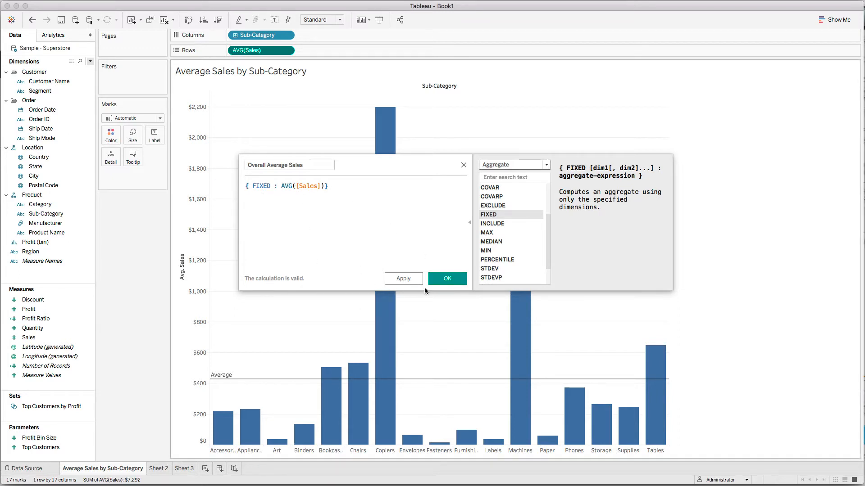
click(442, 280)
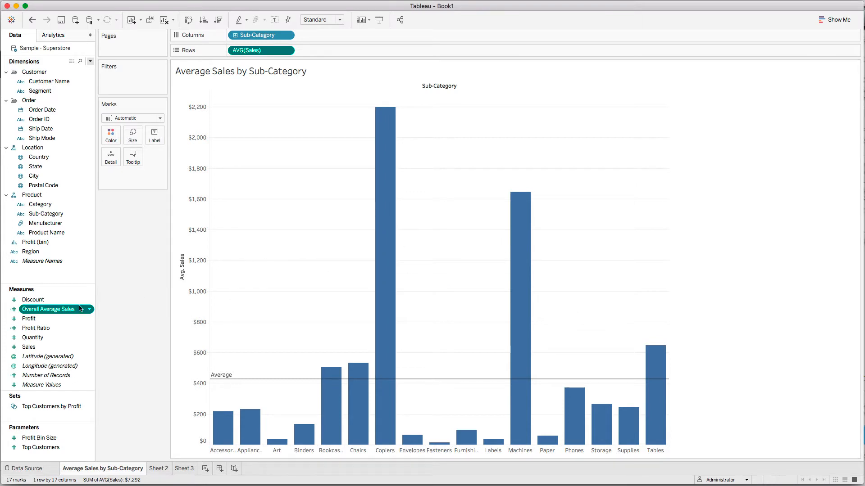
Step: Add Overall Average Sales to the marks' Detail and set the average reference line's value to SUM(Overall Average Sales)
drag(68, 311, 75, 312)
drag(116, 208, 111, 156)
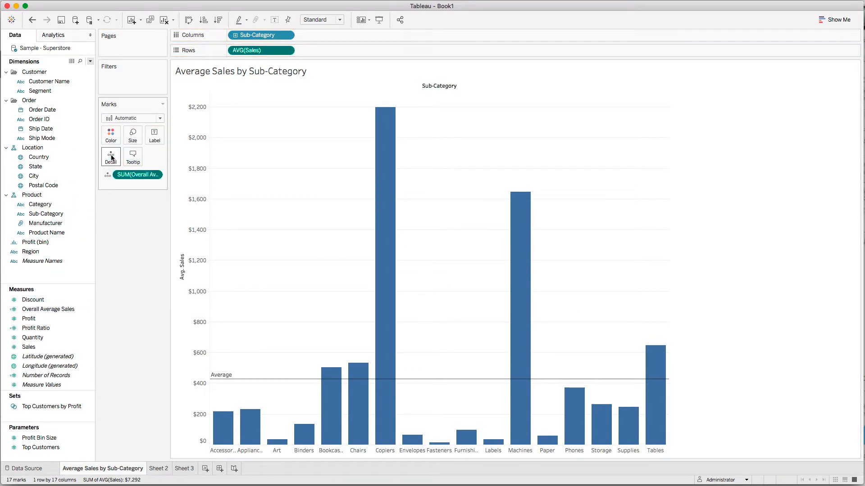
click(250, 379)
right_click(251, 380)
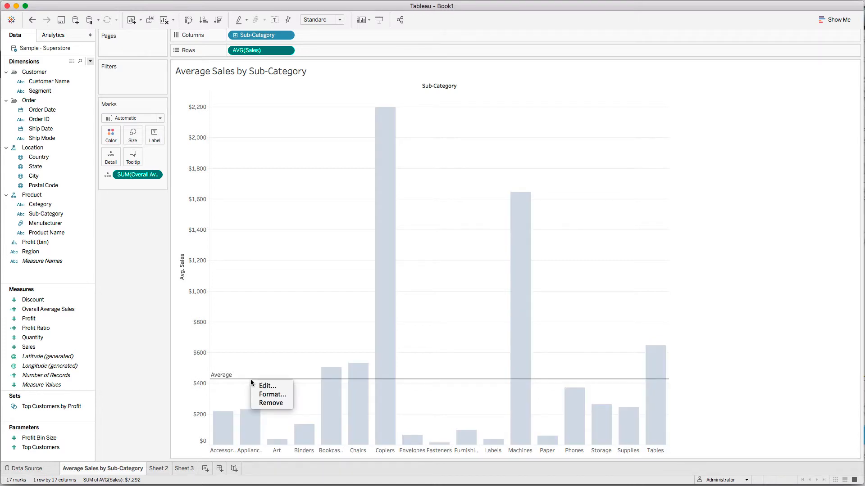
click(258, 383)
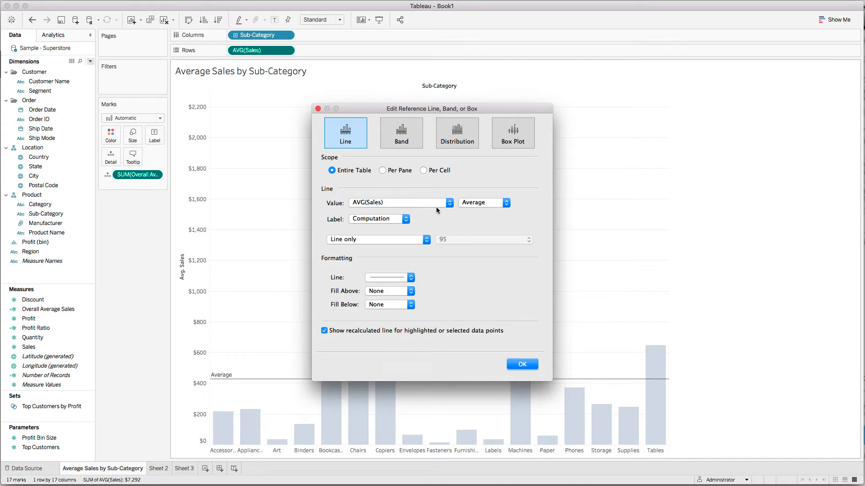
click(449, 203)
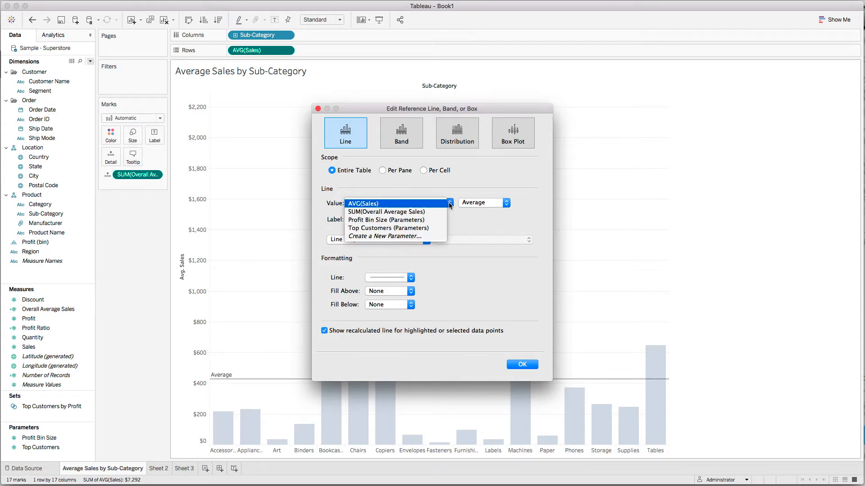
click(408, 212)
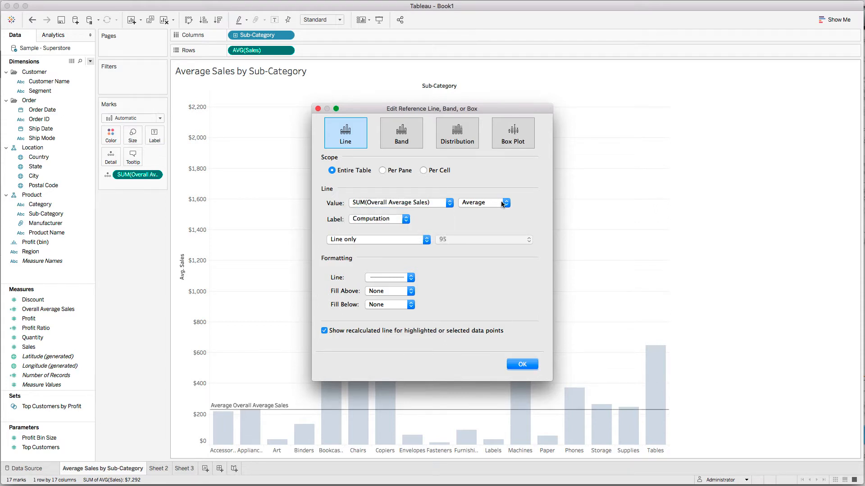
click(514, 364)
mouse_move(325, 382)
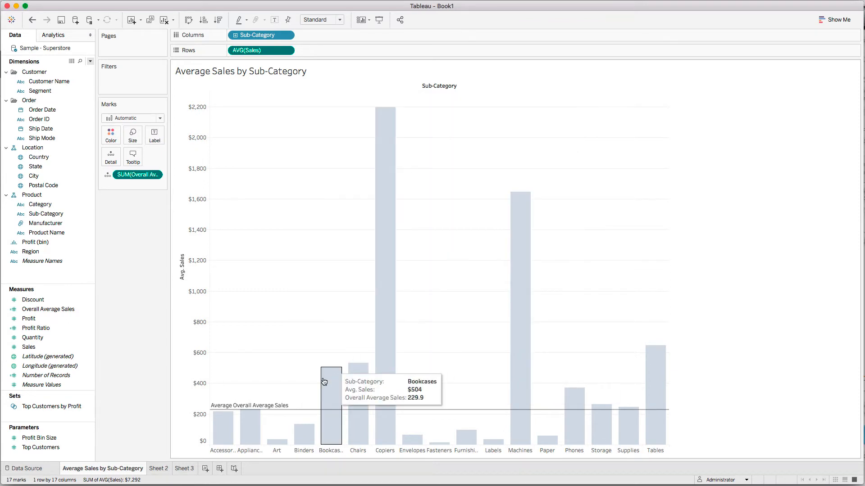
click(307, 410)
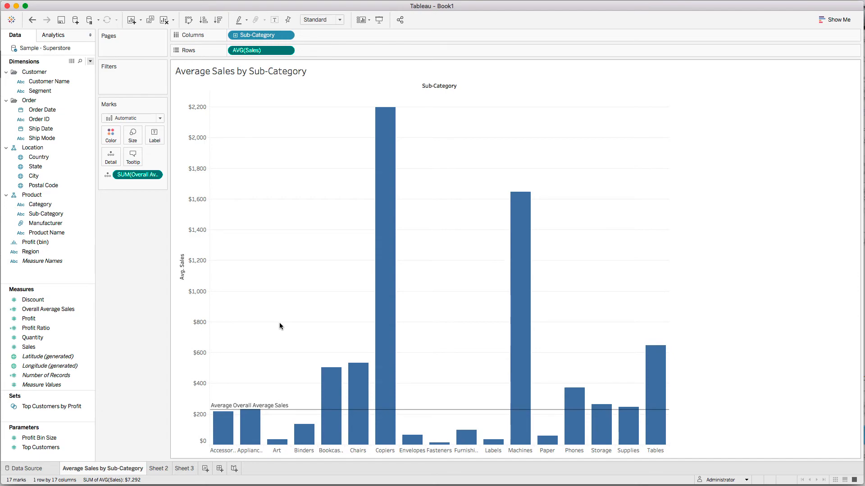
Step: Switch to the presentation with the Calculated Fields #2 slide
key(super+Tab)
key(super+Tab)
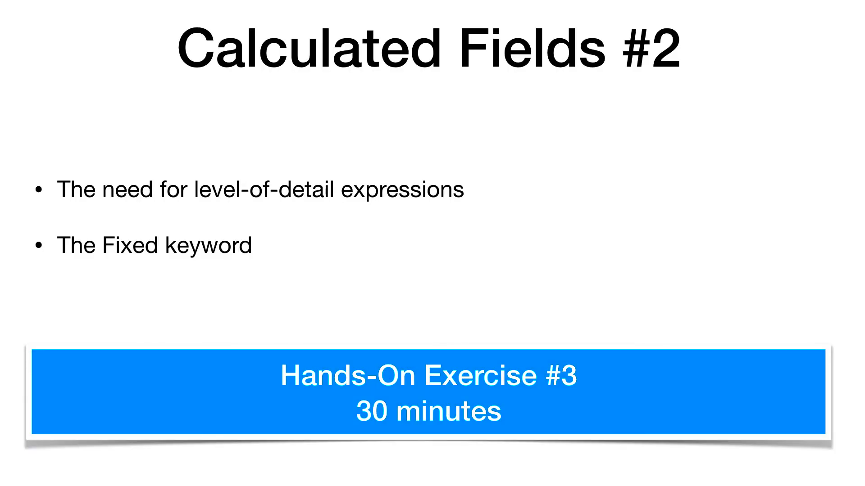